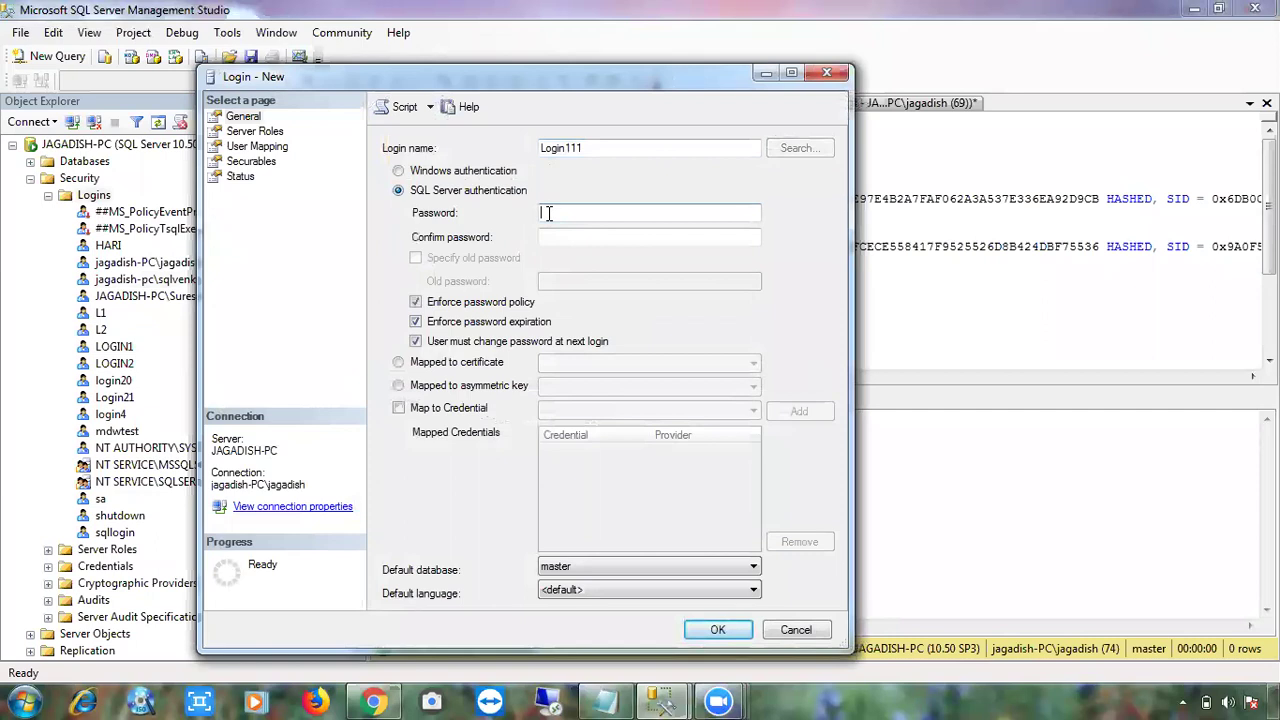
- Enter and confirm the login's password, then turn off password policy enforcement
text(Abc)
key(Tab)
text(Abc)
key(Tab)
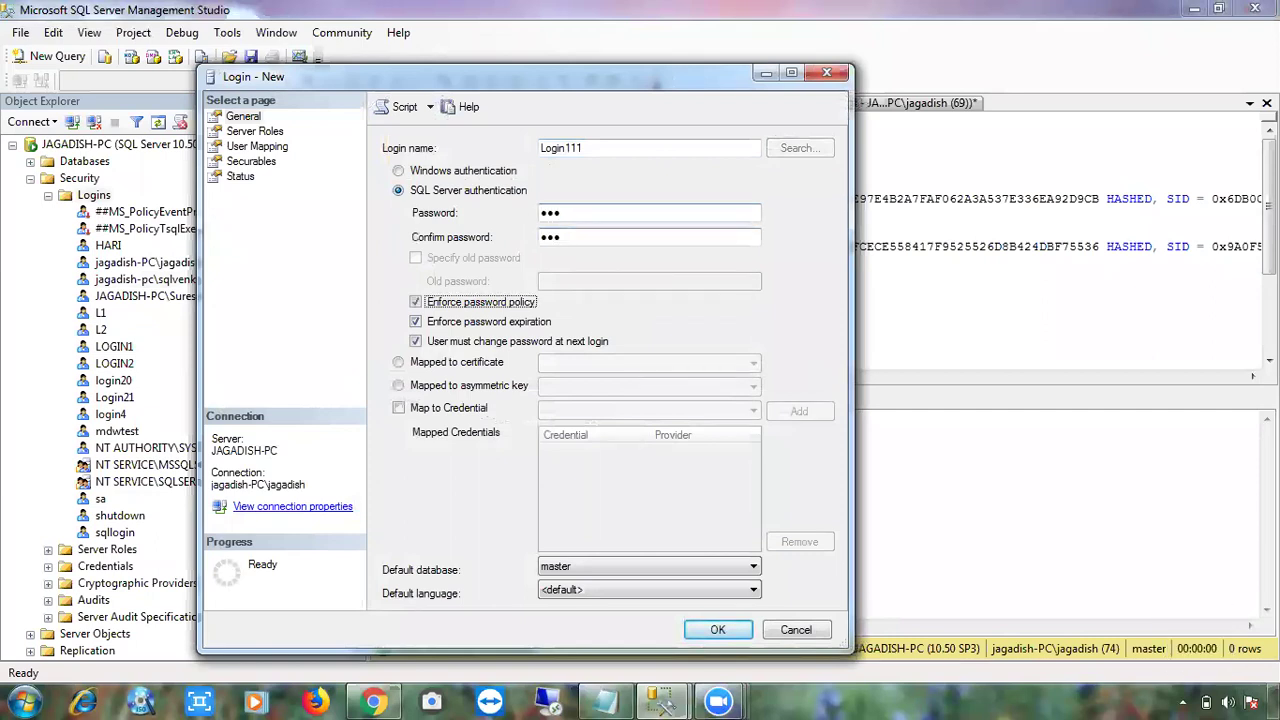
click(416, 302)
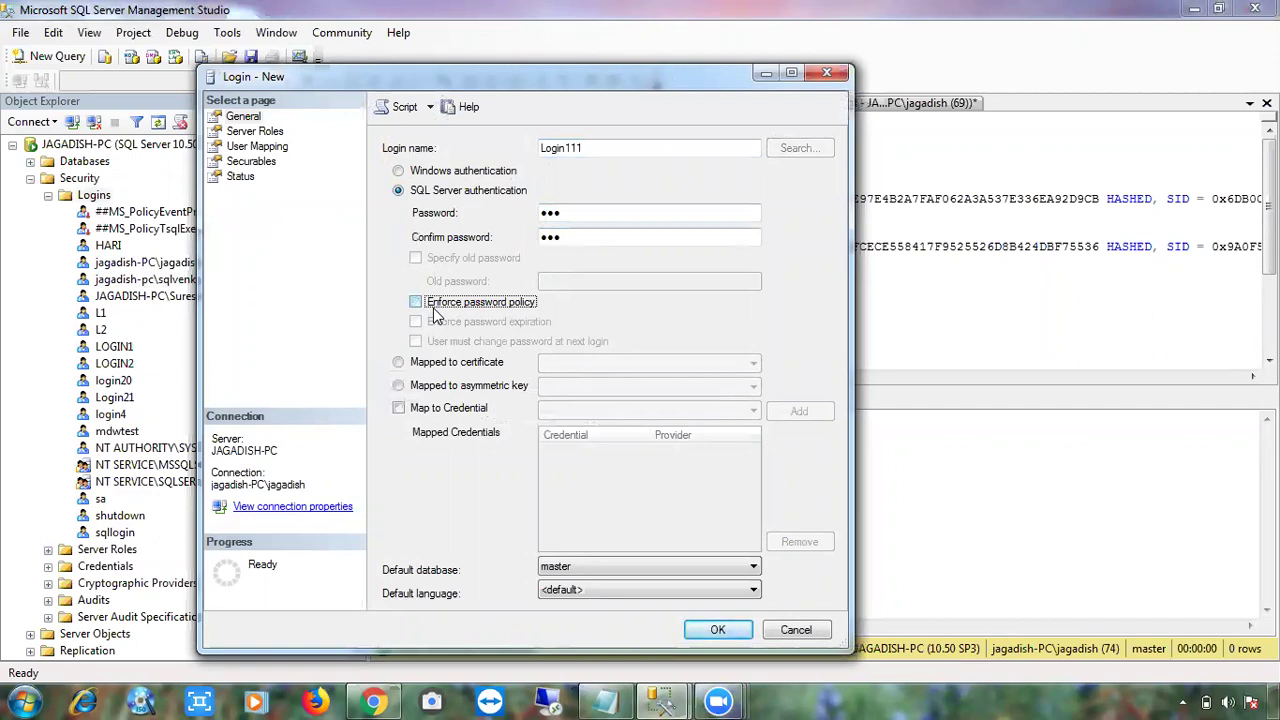
- Check the entered password in the Password and Confirm password fields
drag(567, 211, 538, 238)
click(567, 238)
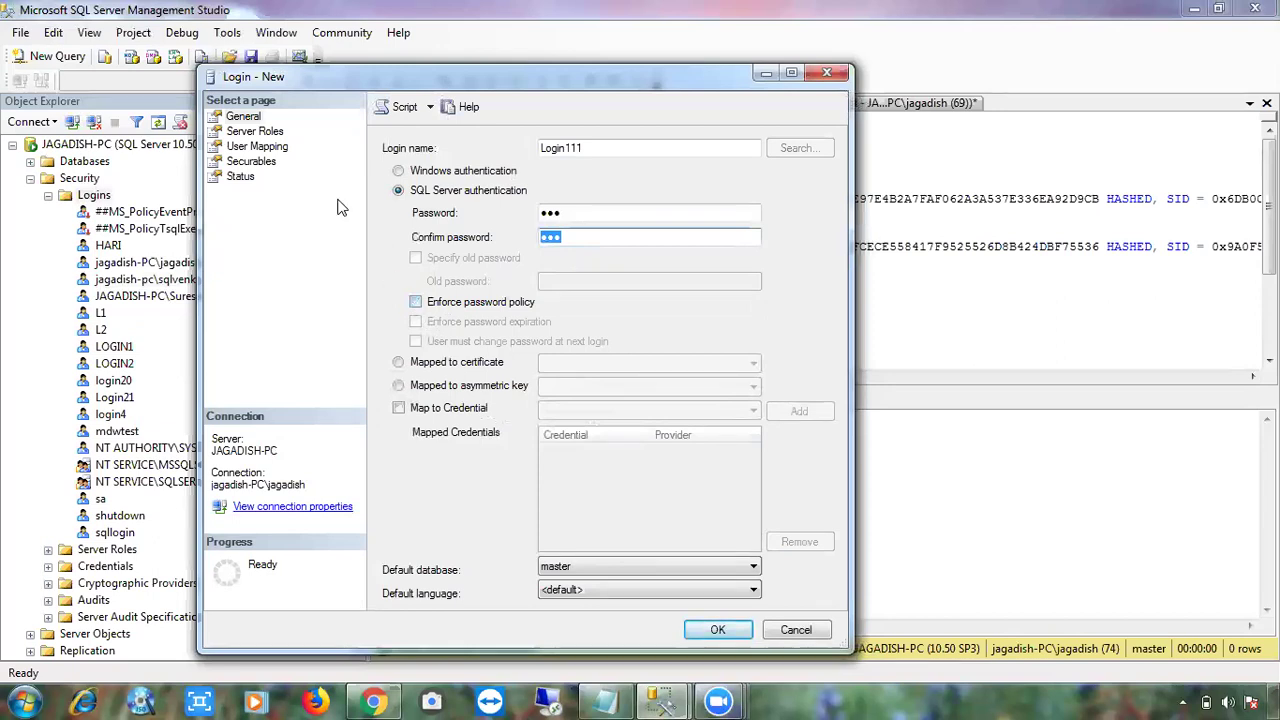
- On User Mapping, dismiss the inaccessible-databases notice and map Login111 to database ABC
click(262, 146)
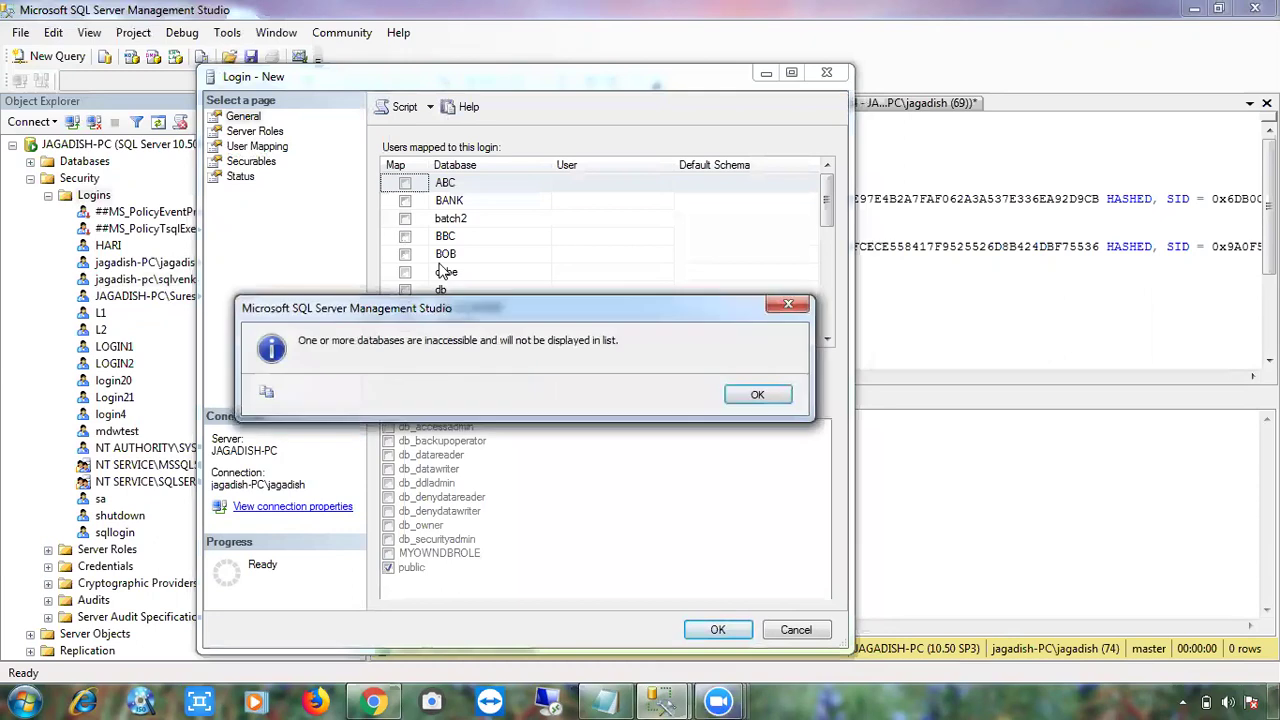
click(757, 395)
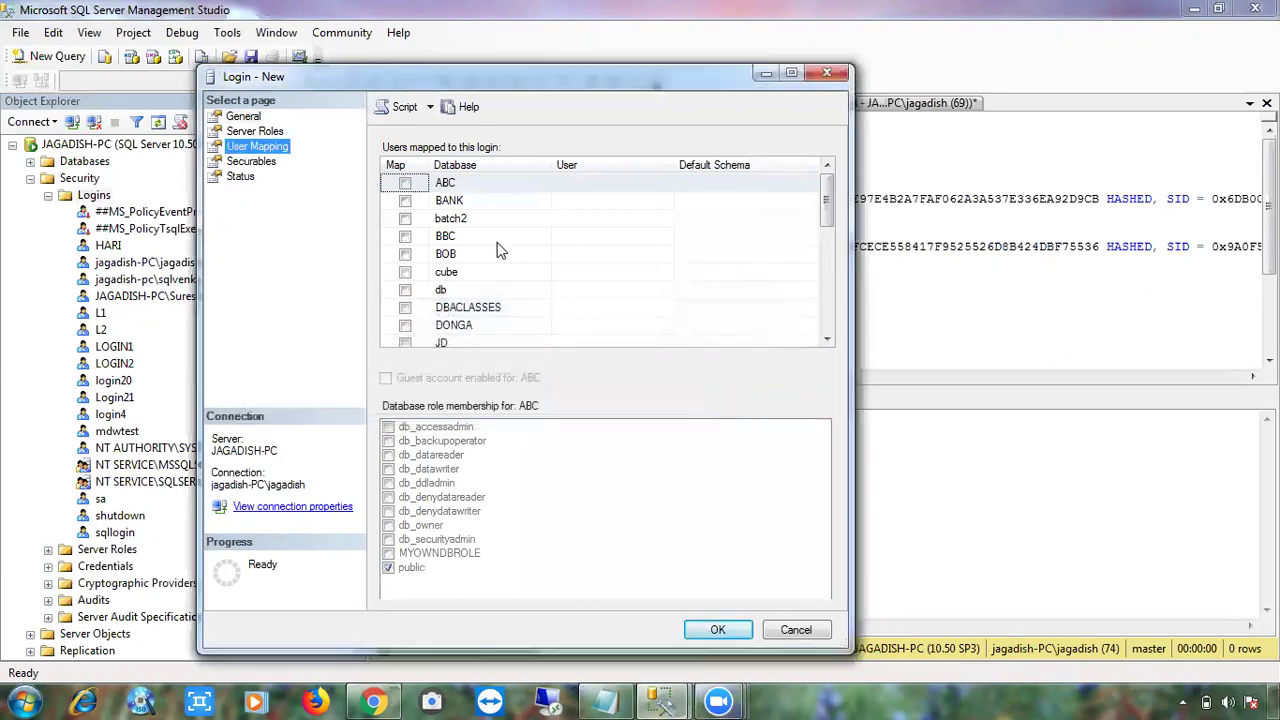
click(405, 182)
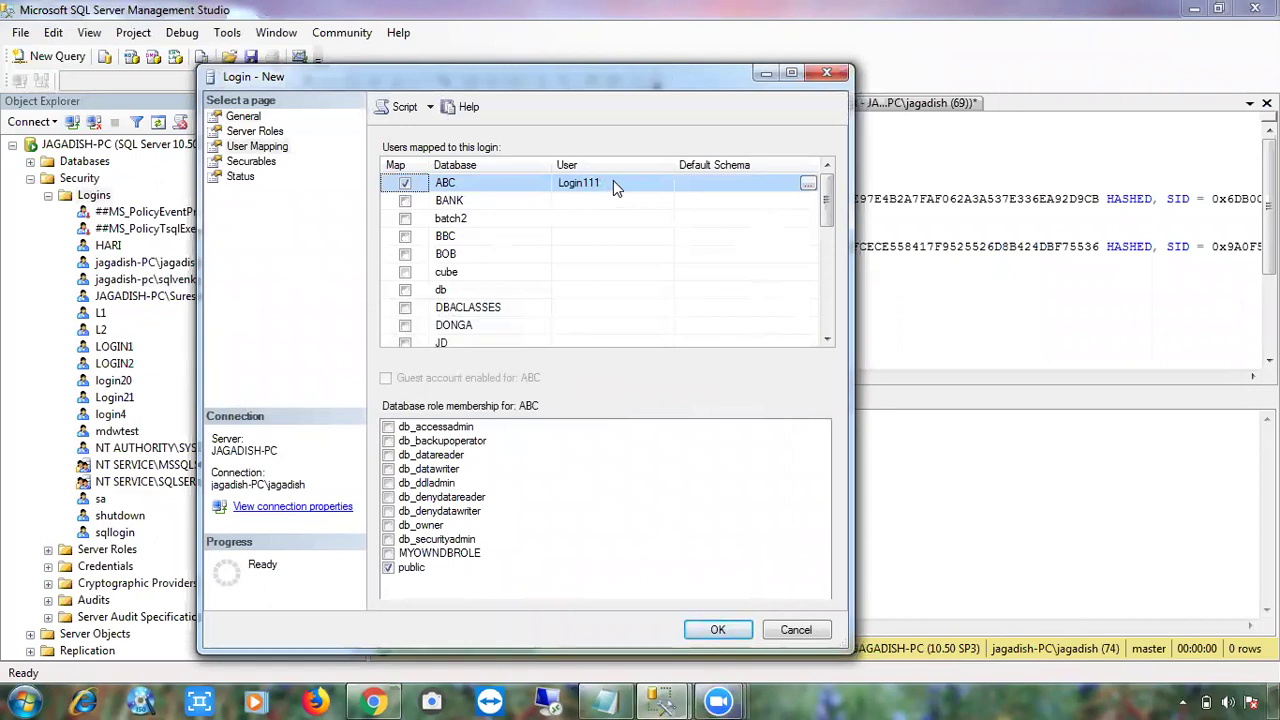
- Give the ABC mapping default schema dbo and add the db_datareader role
click(613, 182)
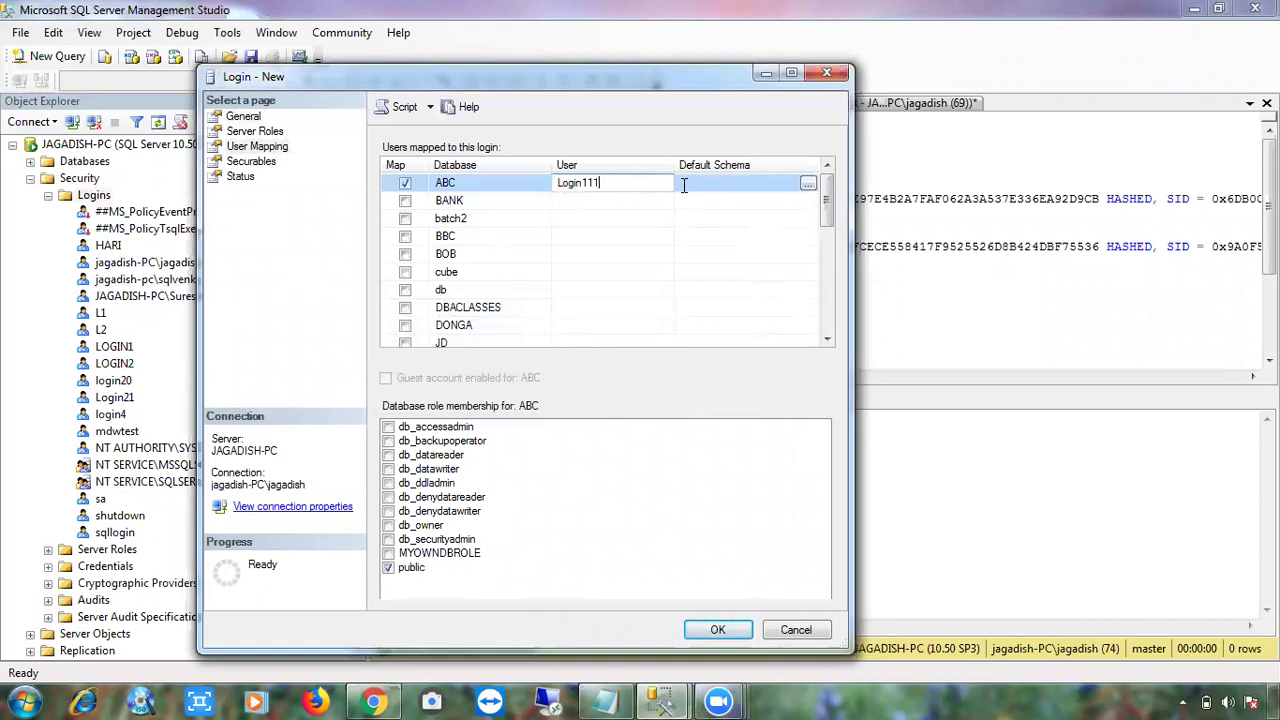
click(721, 183)
text(dbo)
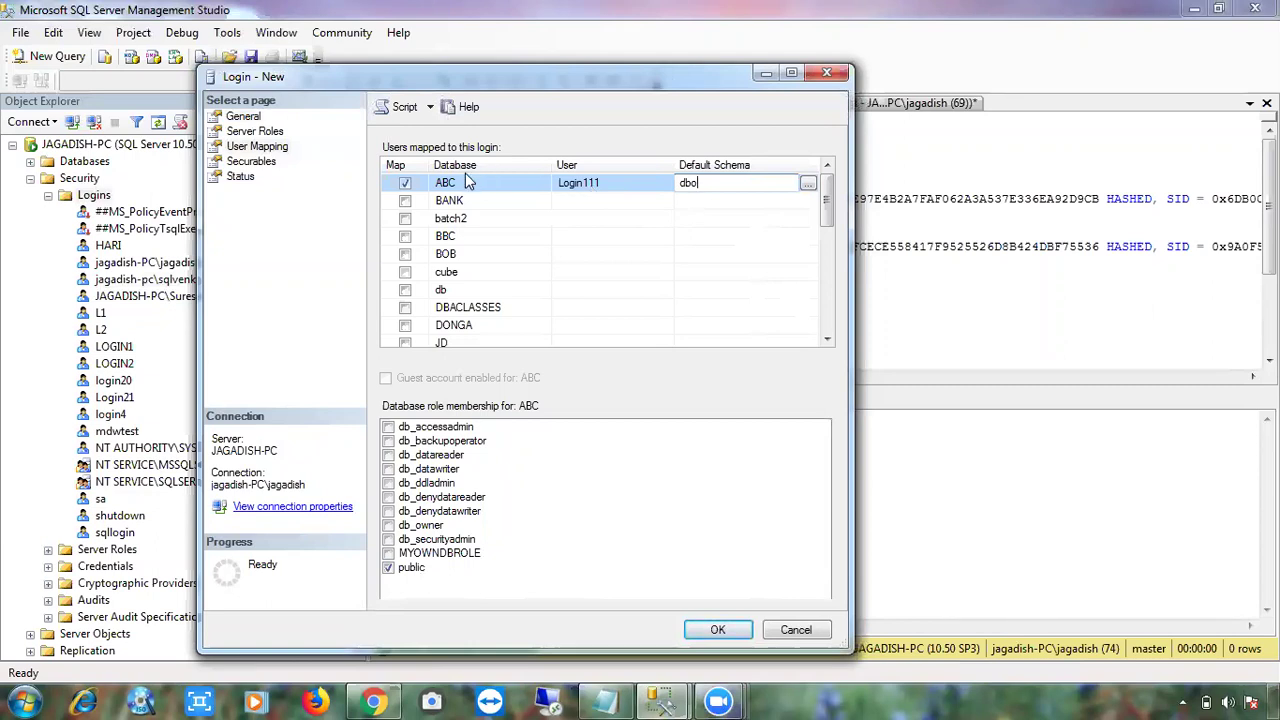
click(388, 456)
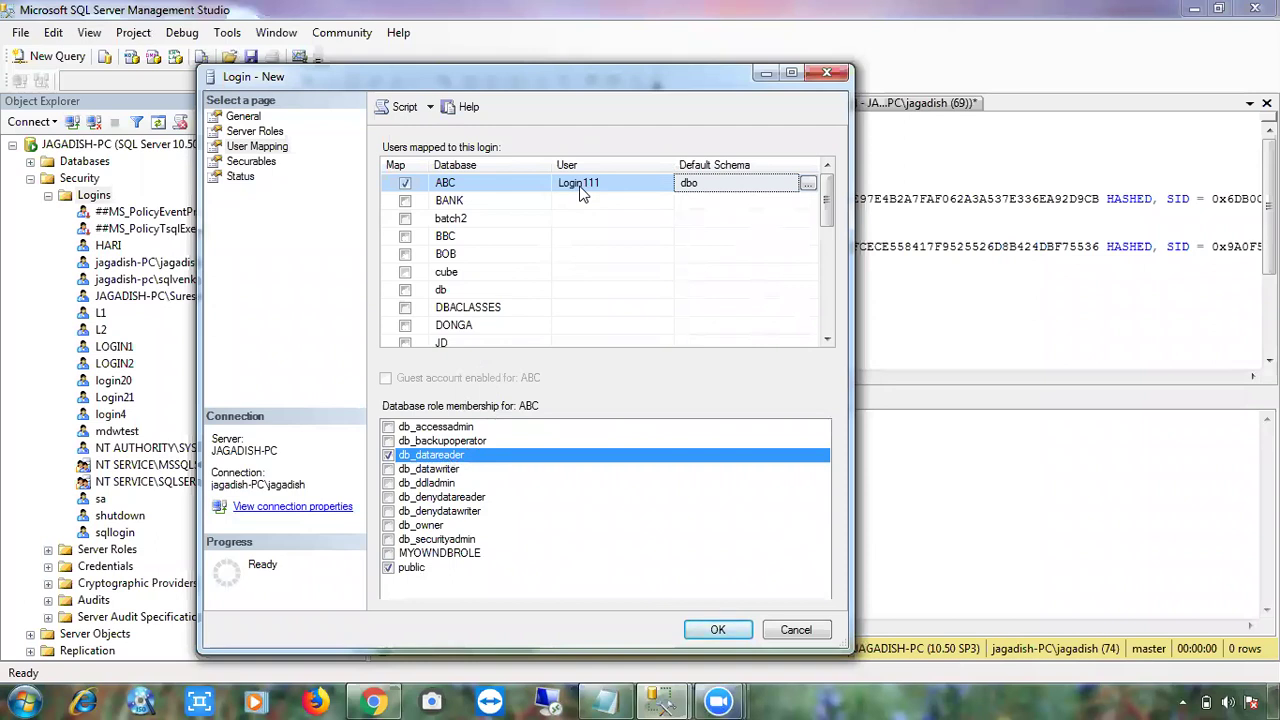
- Change the login name to abc and confirm the ABC database user becomes abc
click(258, 117)
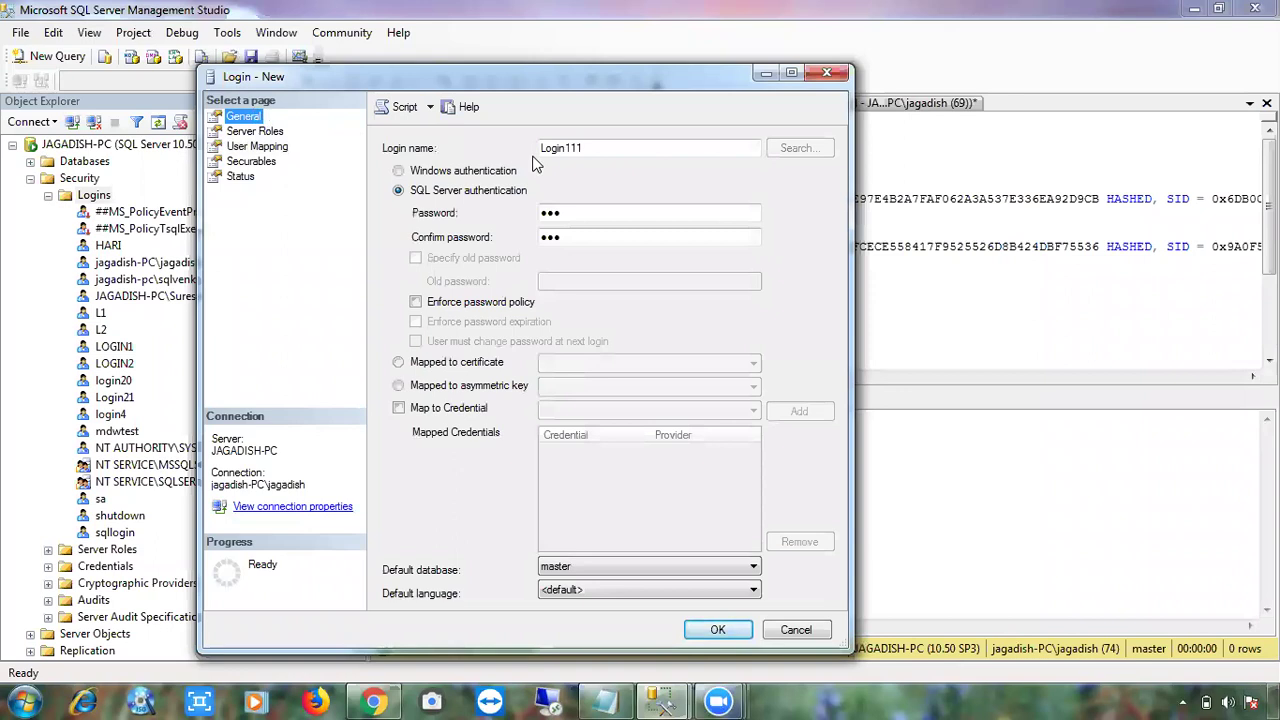
key(Tab)
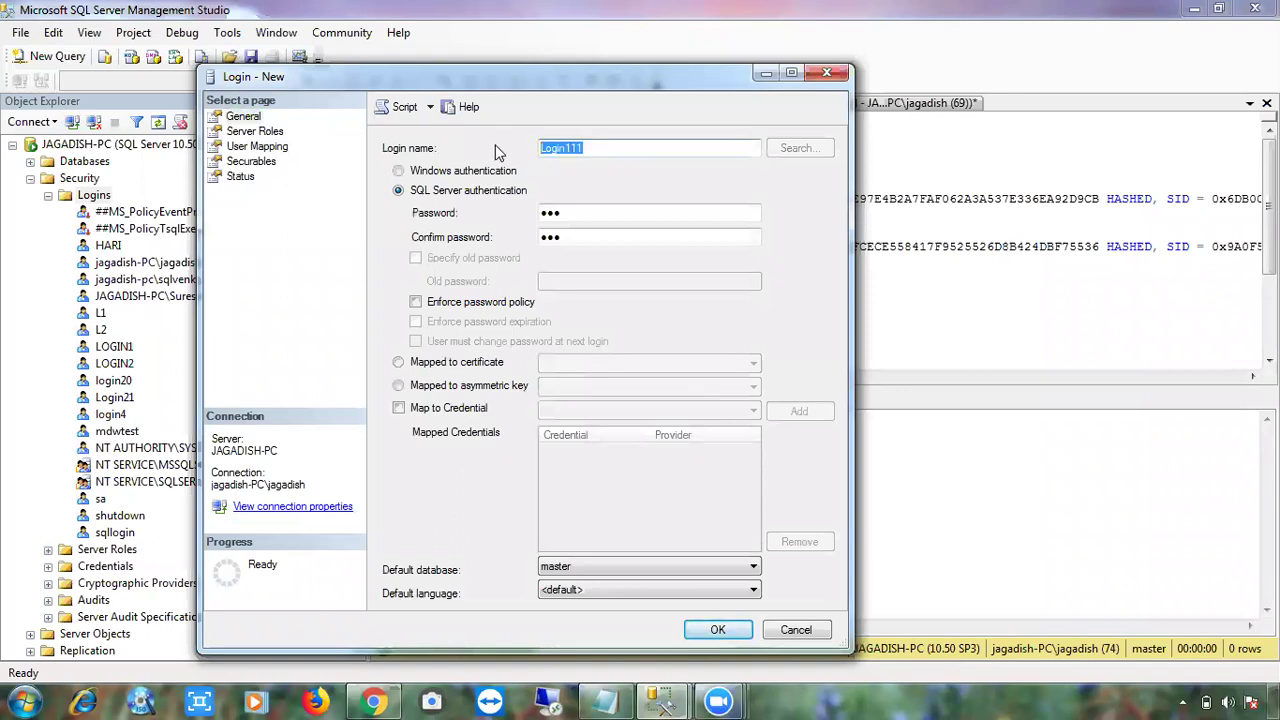
text(abc)
click(272, 152)
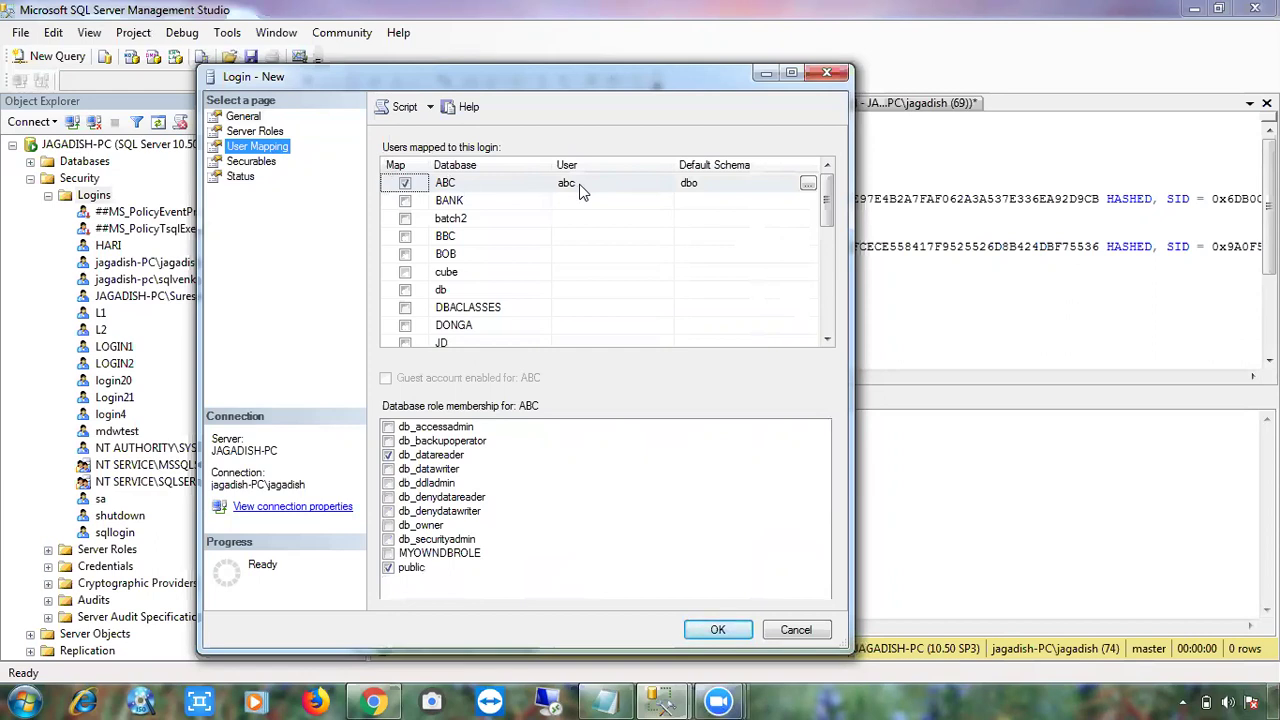
click(243, 117)
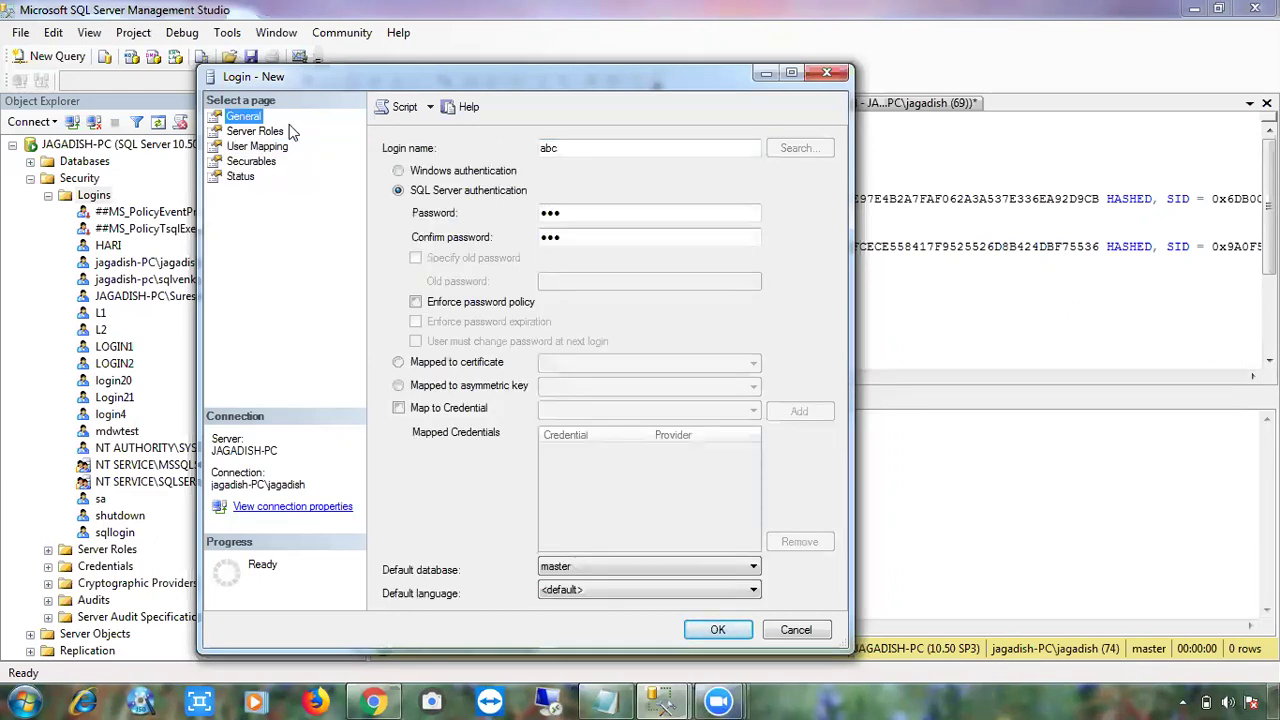
click(235, 147)
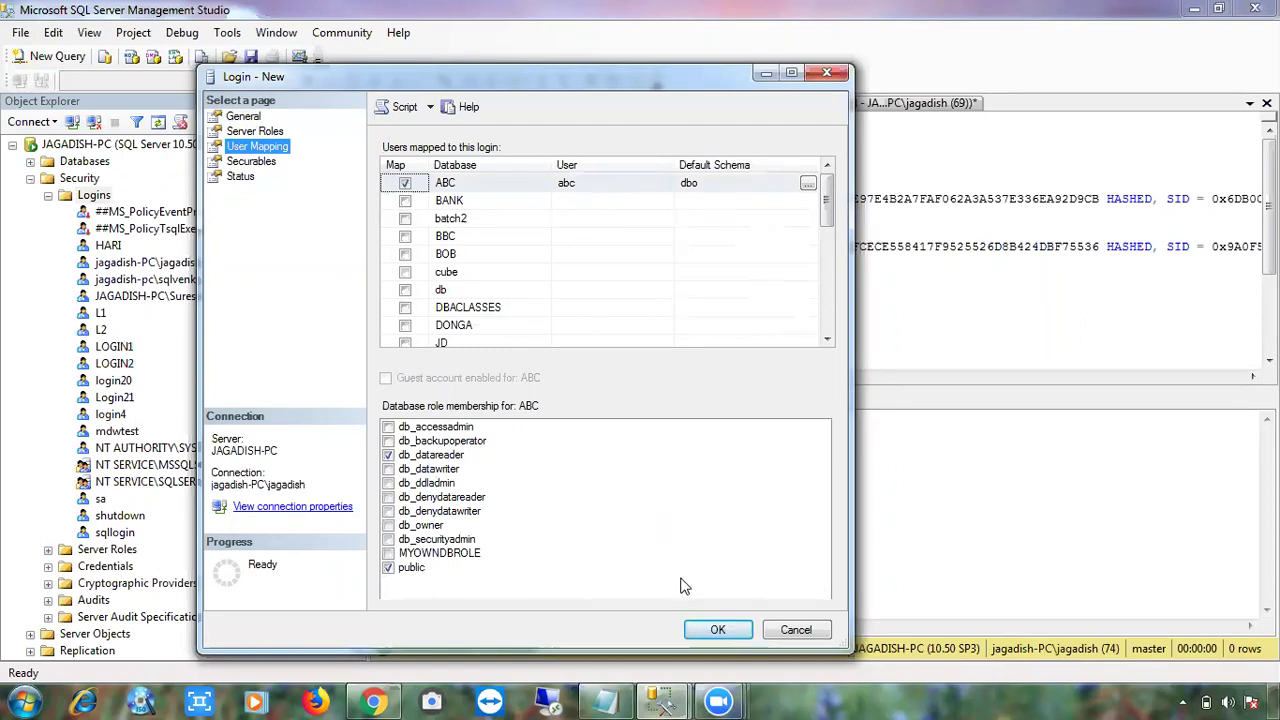
- Create the abc login and locate it under Security > Logins
click(705, 632)
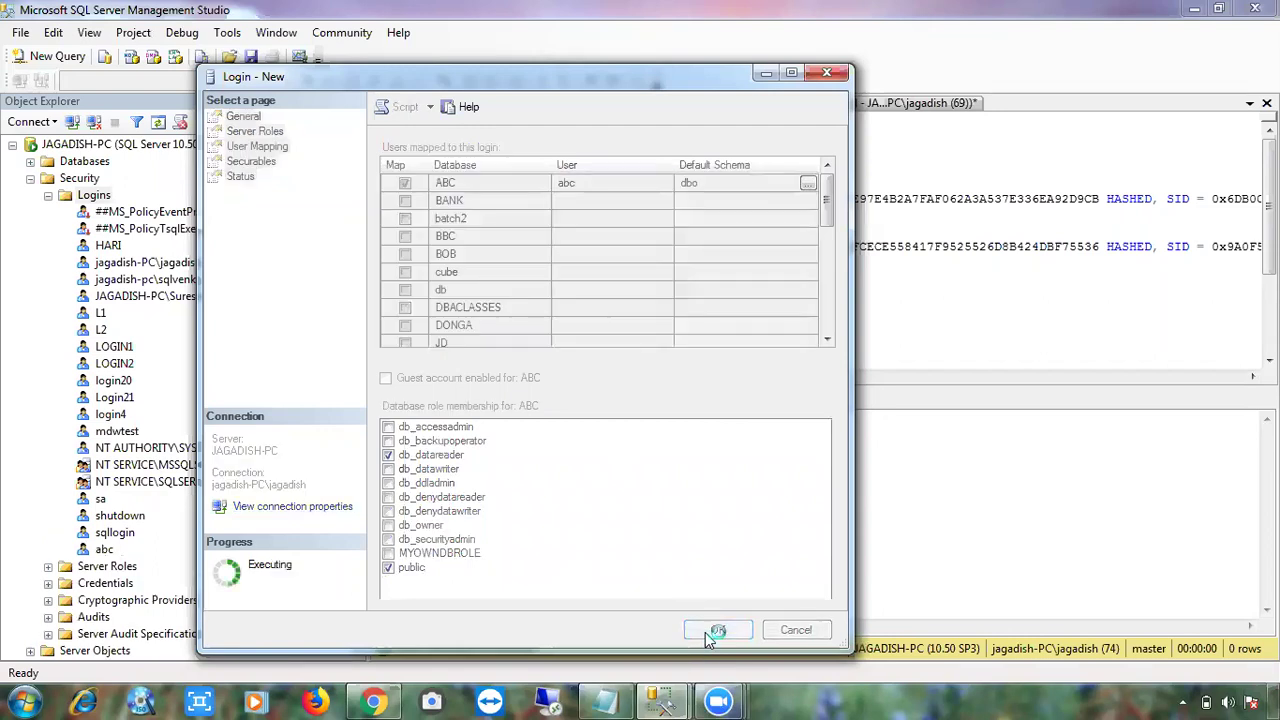
click(104, 550)
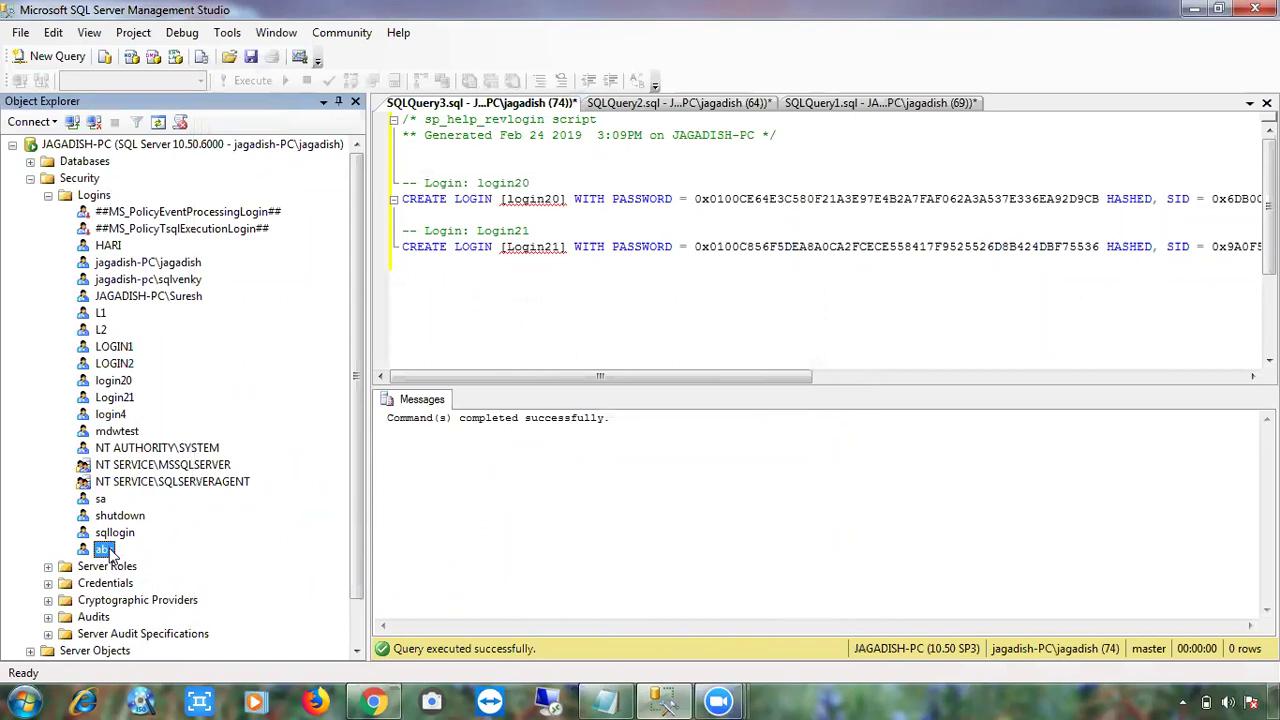
click(48, 196)
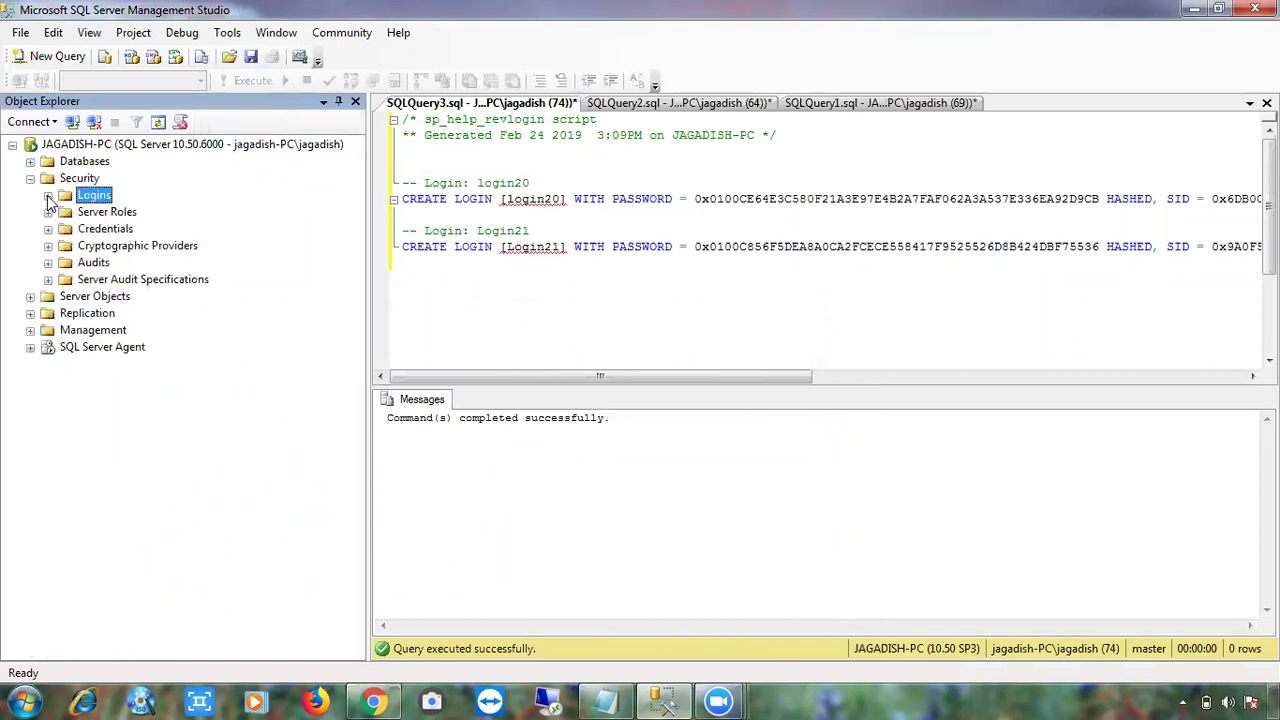
- Collapse Logins and Security, then expand and re-collapse Databases and ABC in Object Explorer
click(49, 196)
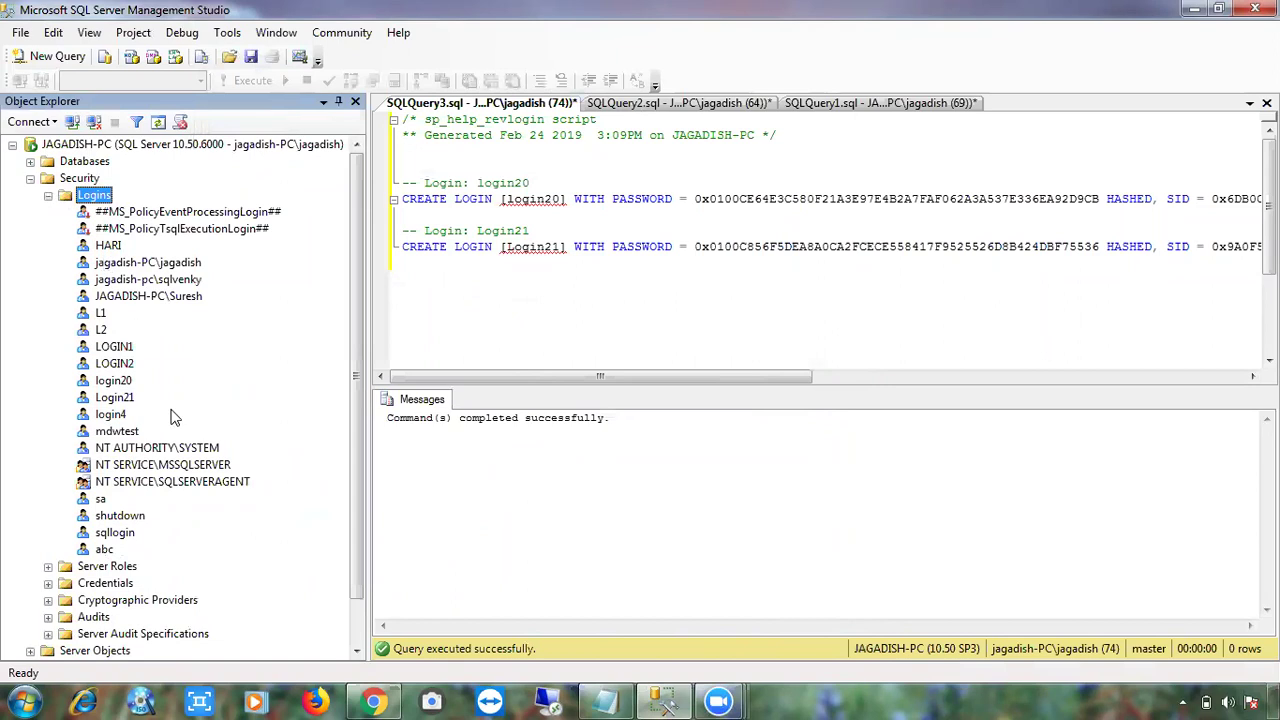
click(48, 196)
click(30, 178)
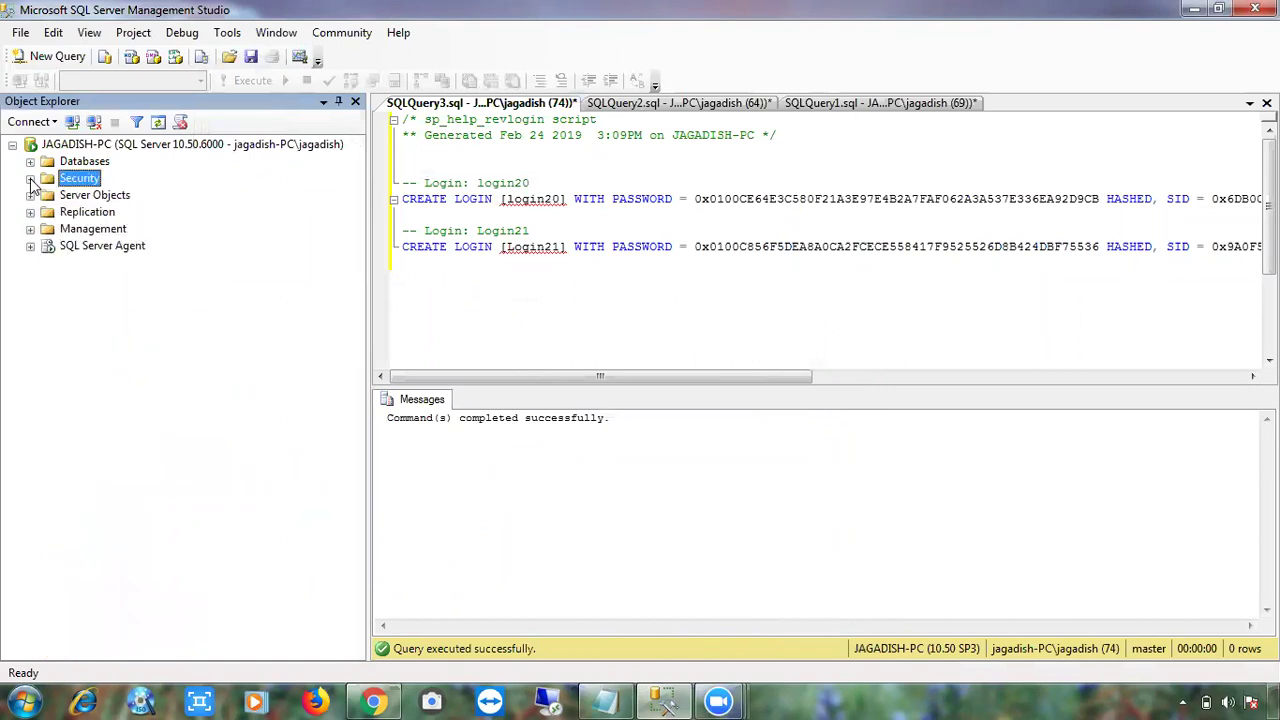
click(30, 161)
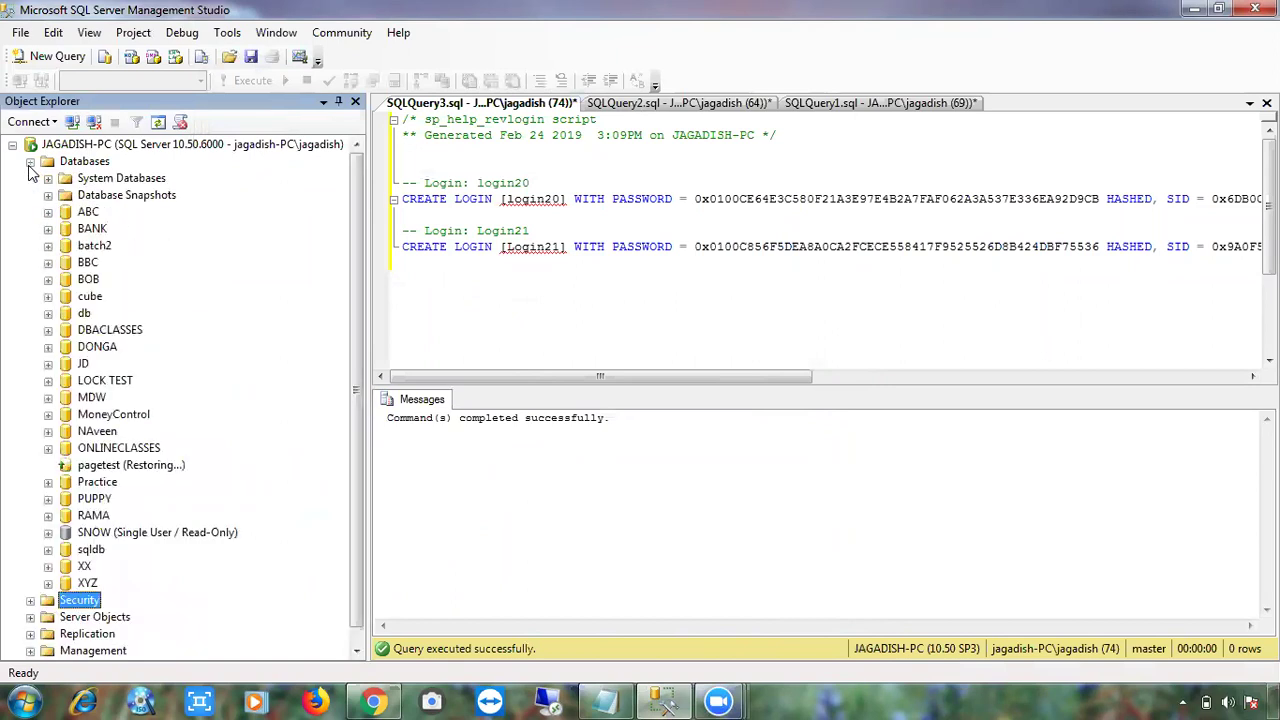
click(48, 212)
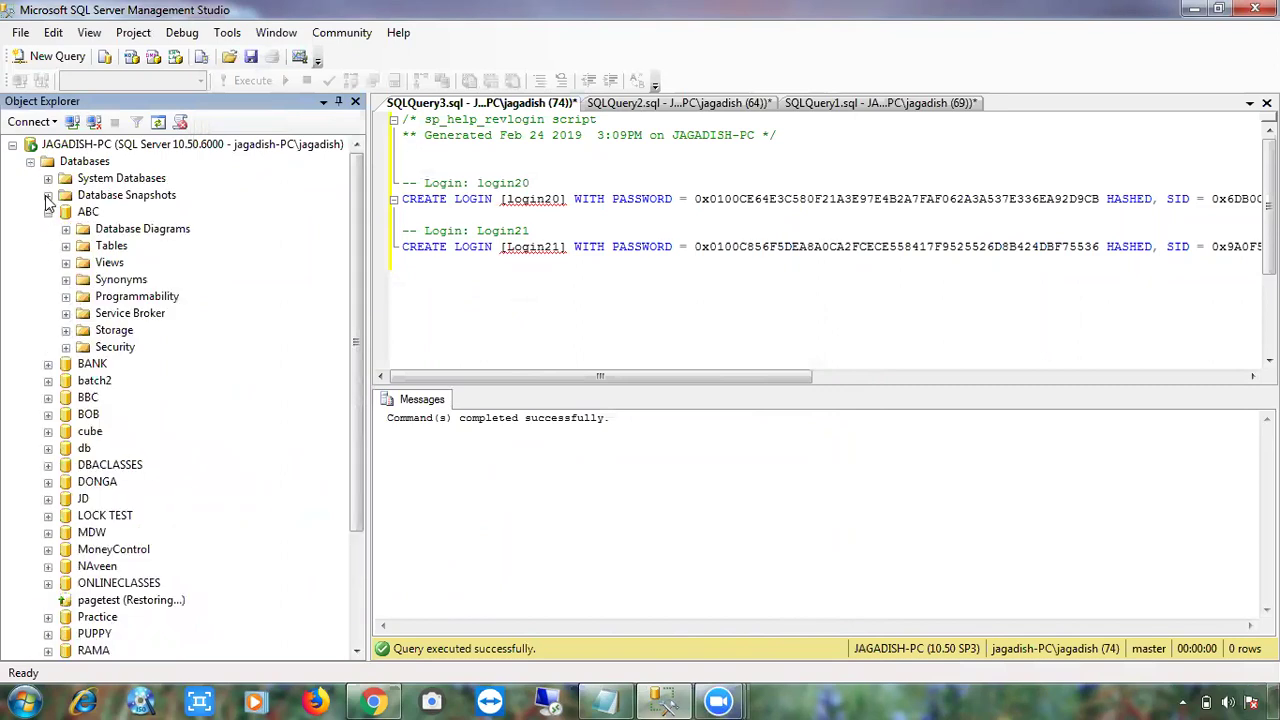
click(48, 212)
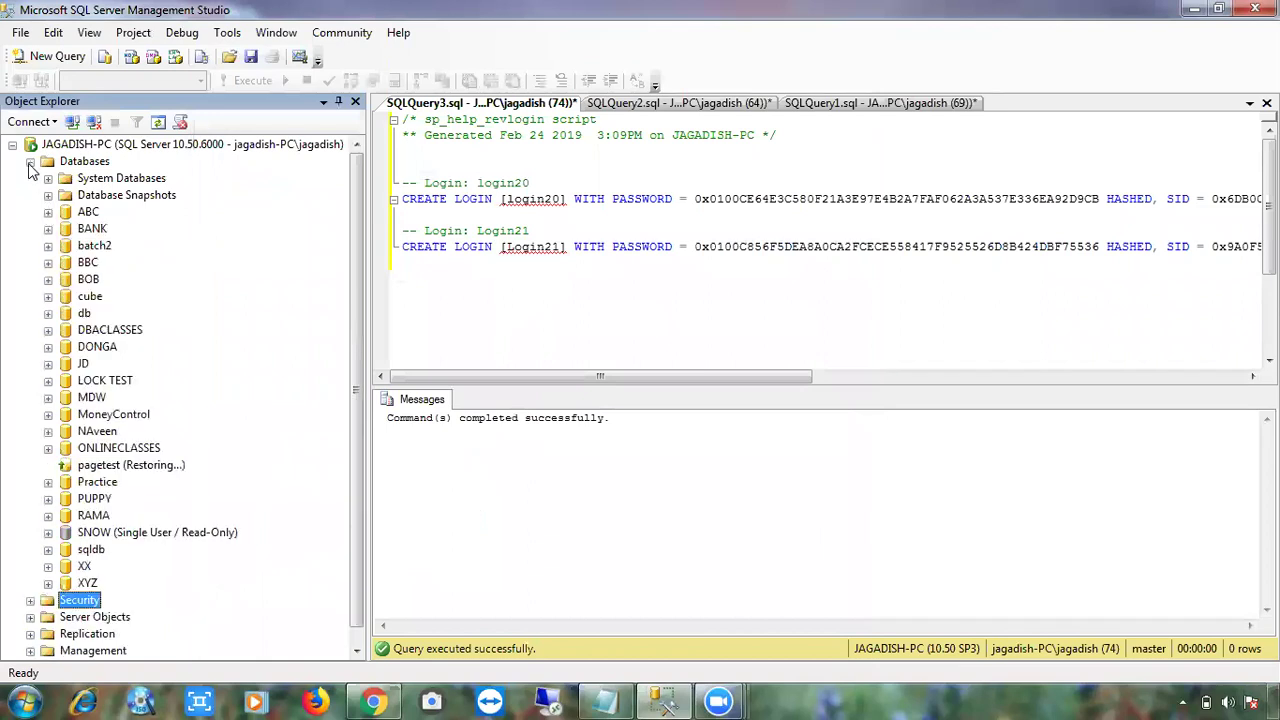
click(30, 161)
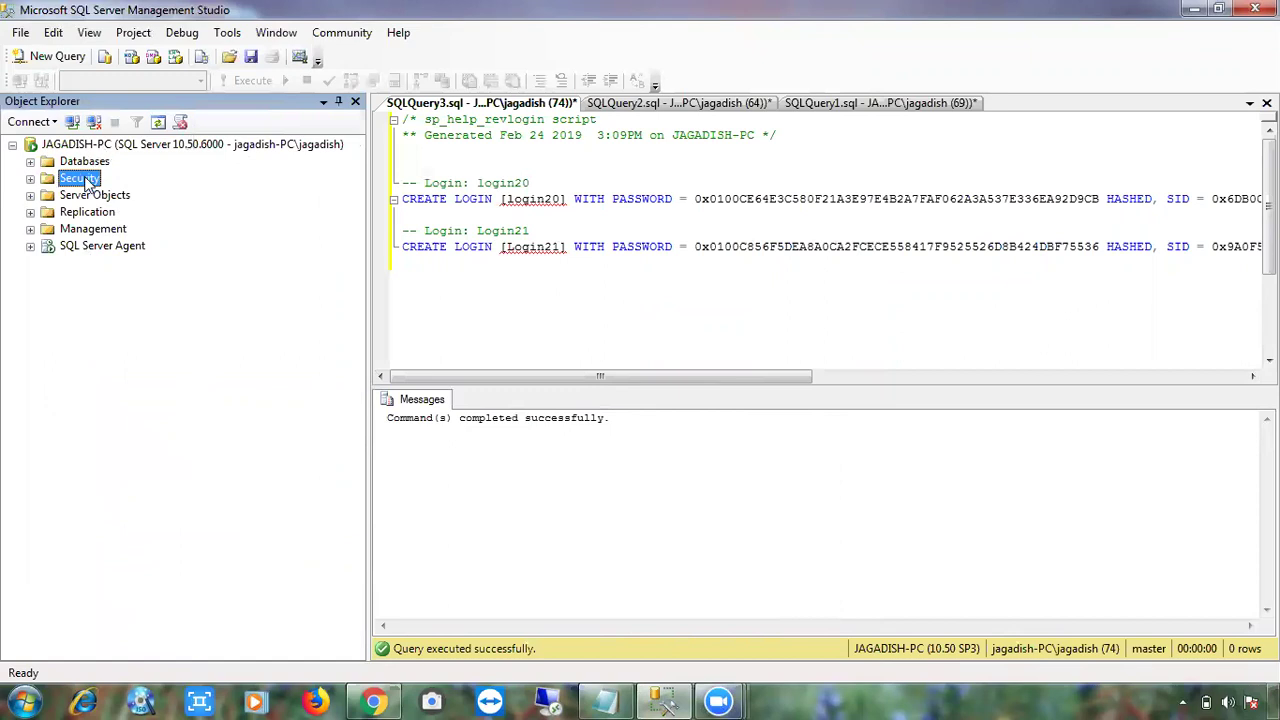
- Open Databases > ABC > Security > Users and confirm user abc is listed
click(31, 179)
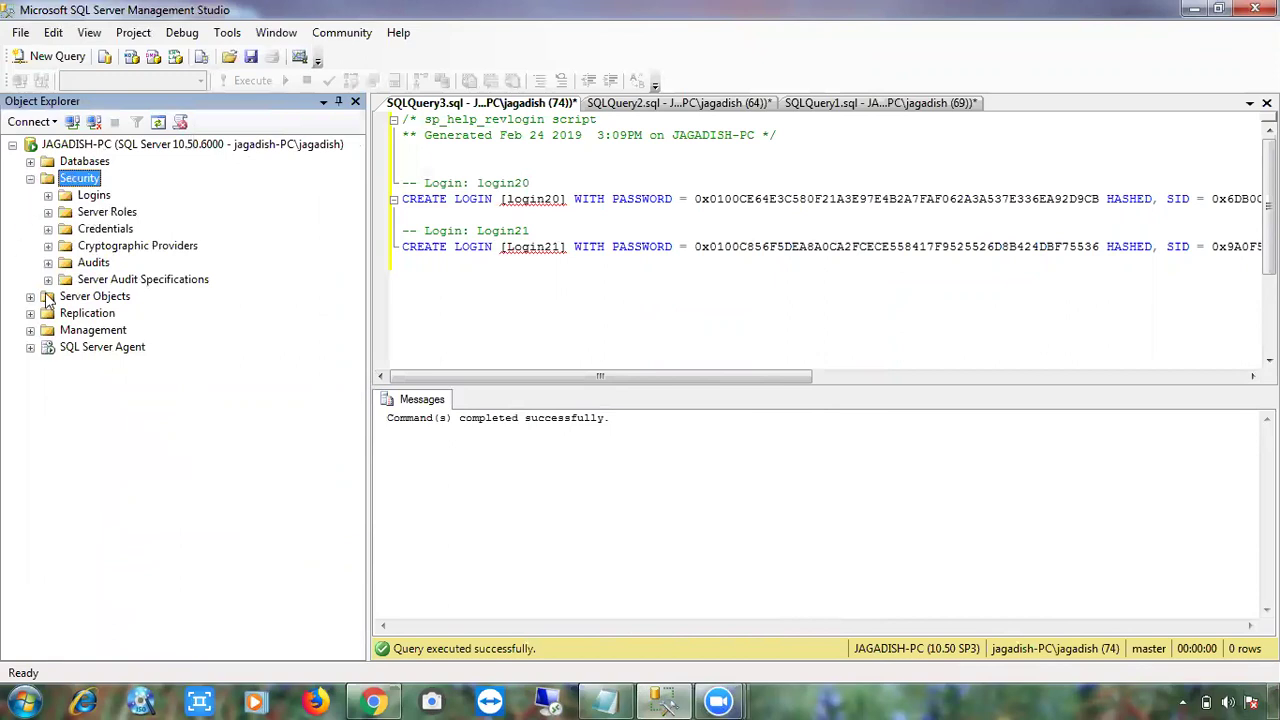
click(31, 179)
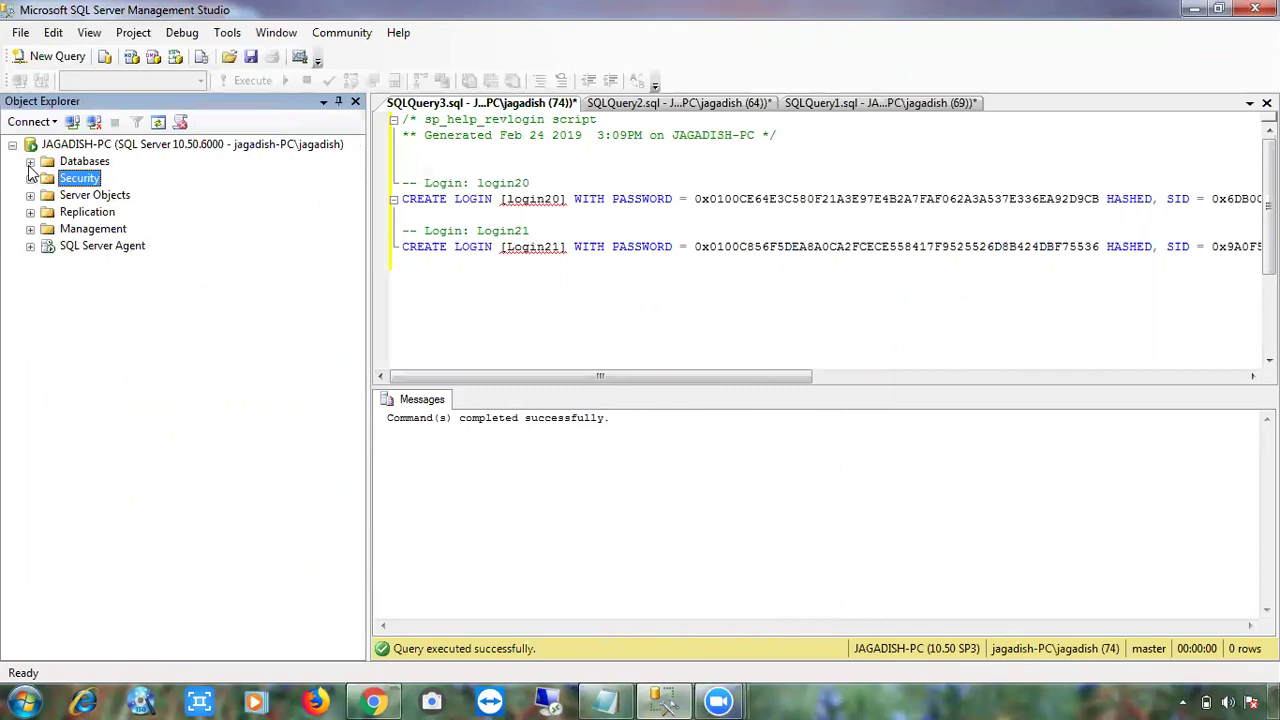
click(30, 162)
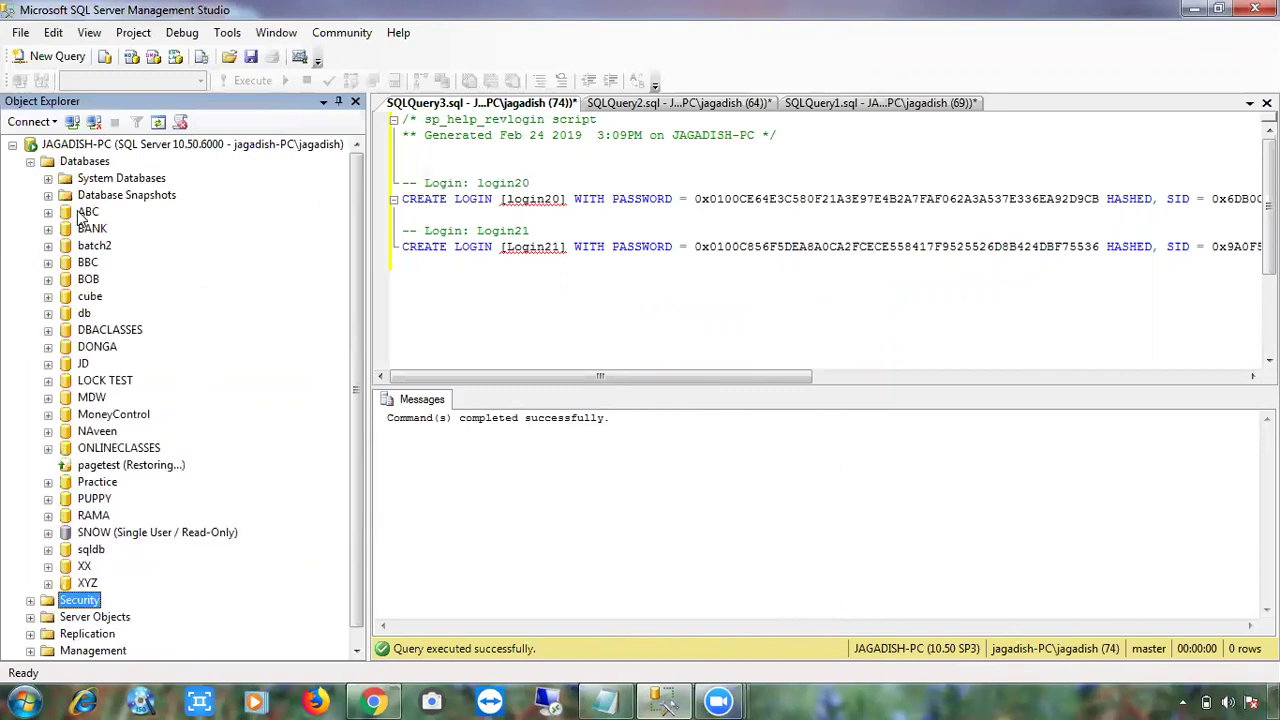
click(88, 212)
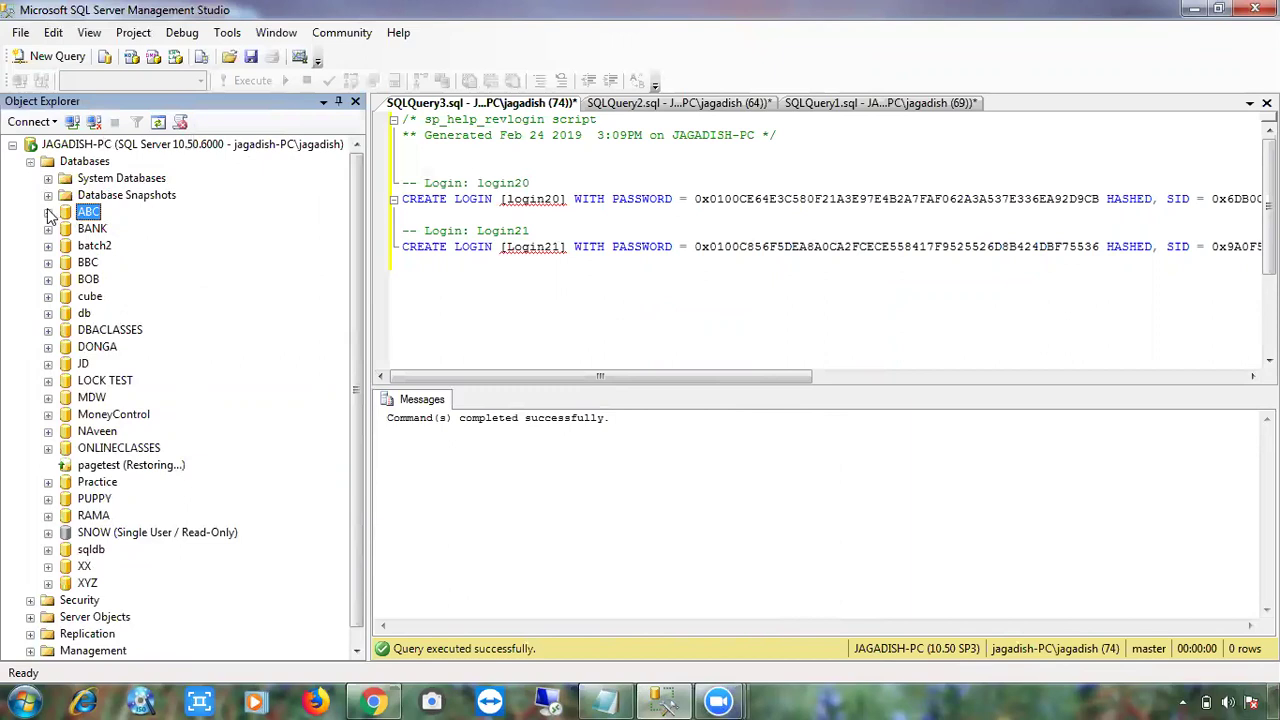
click(48, 212)
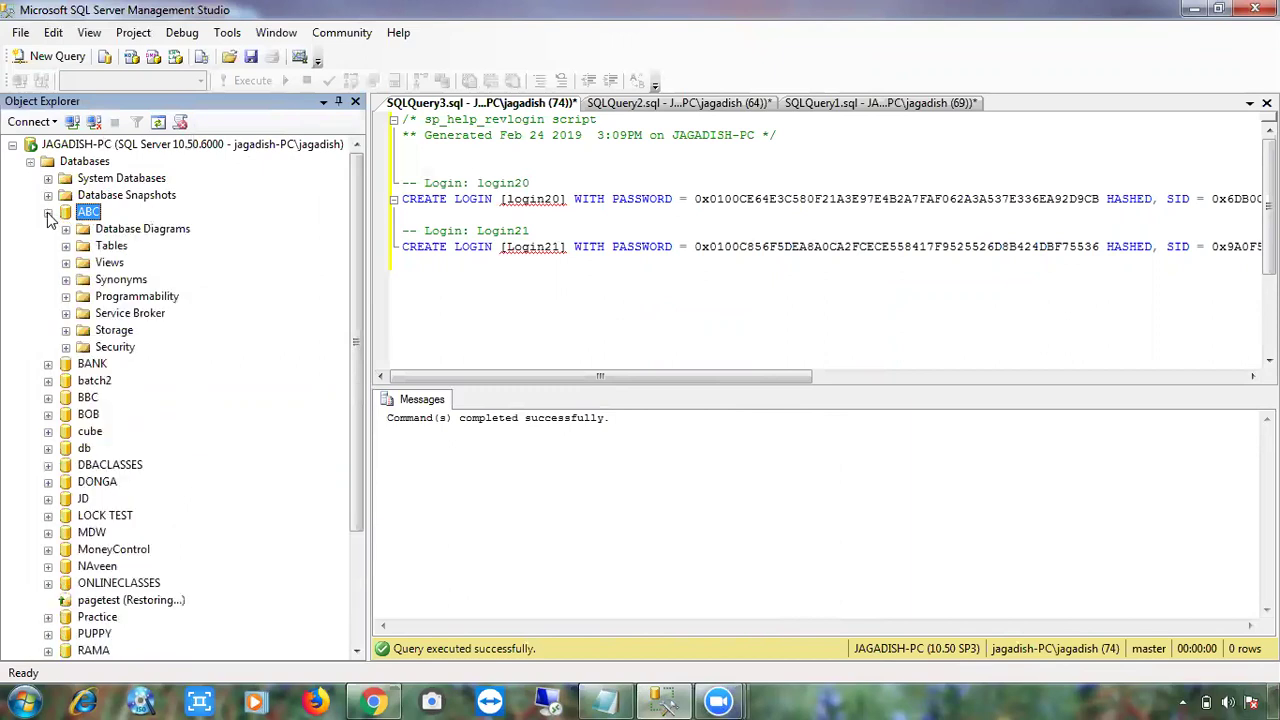
click(66, 347)
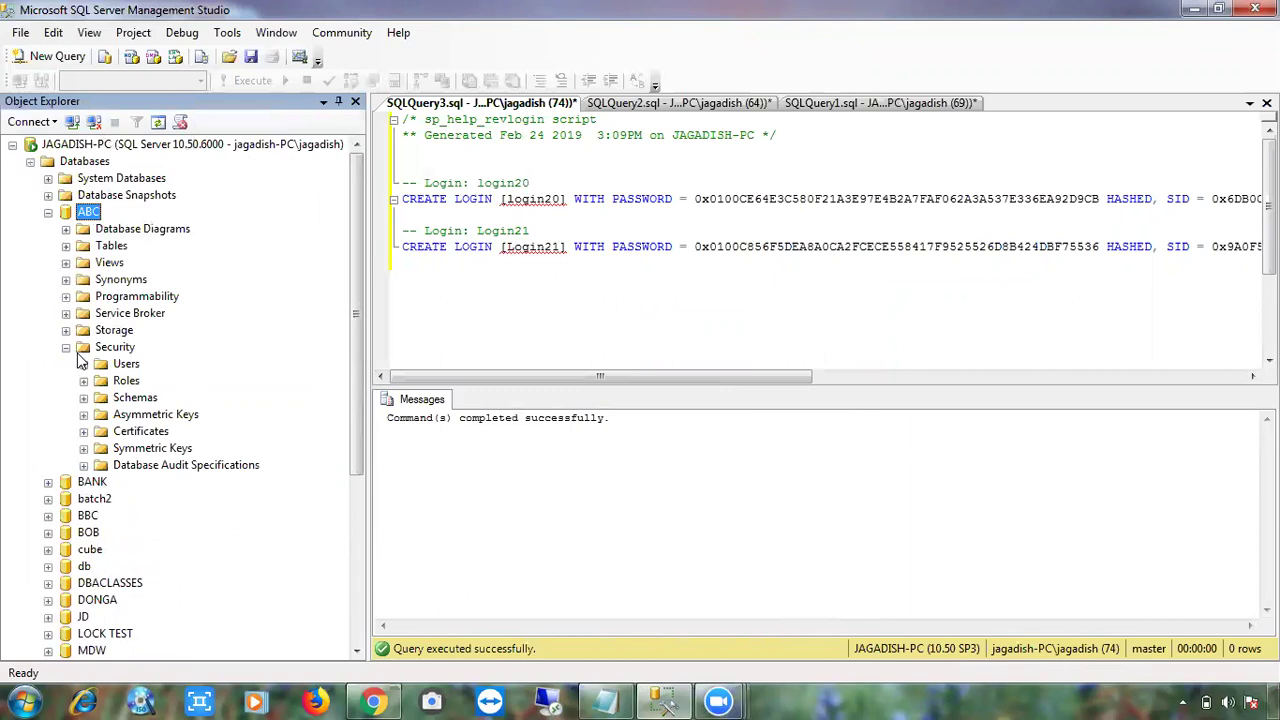
click(84, 364)
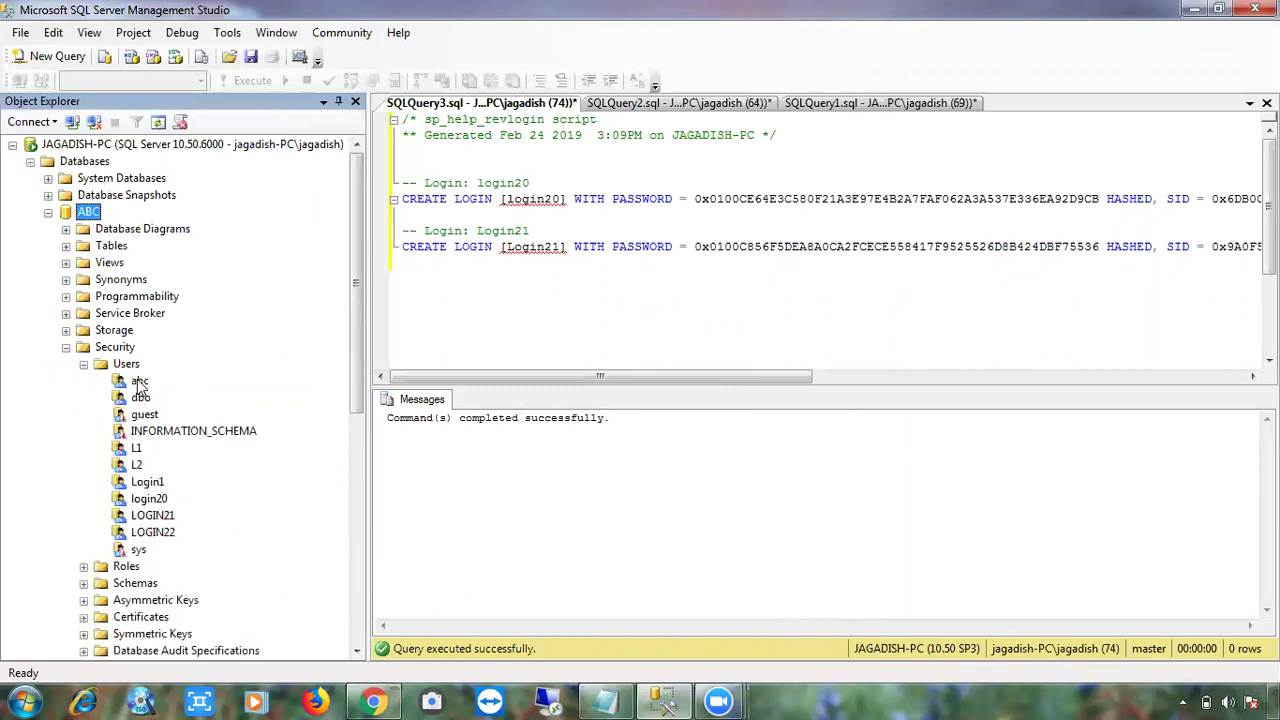
click(140, 382)
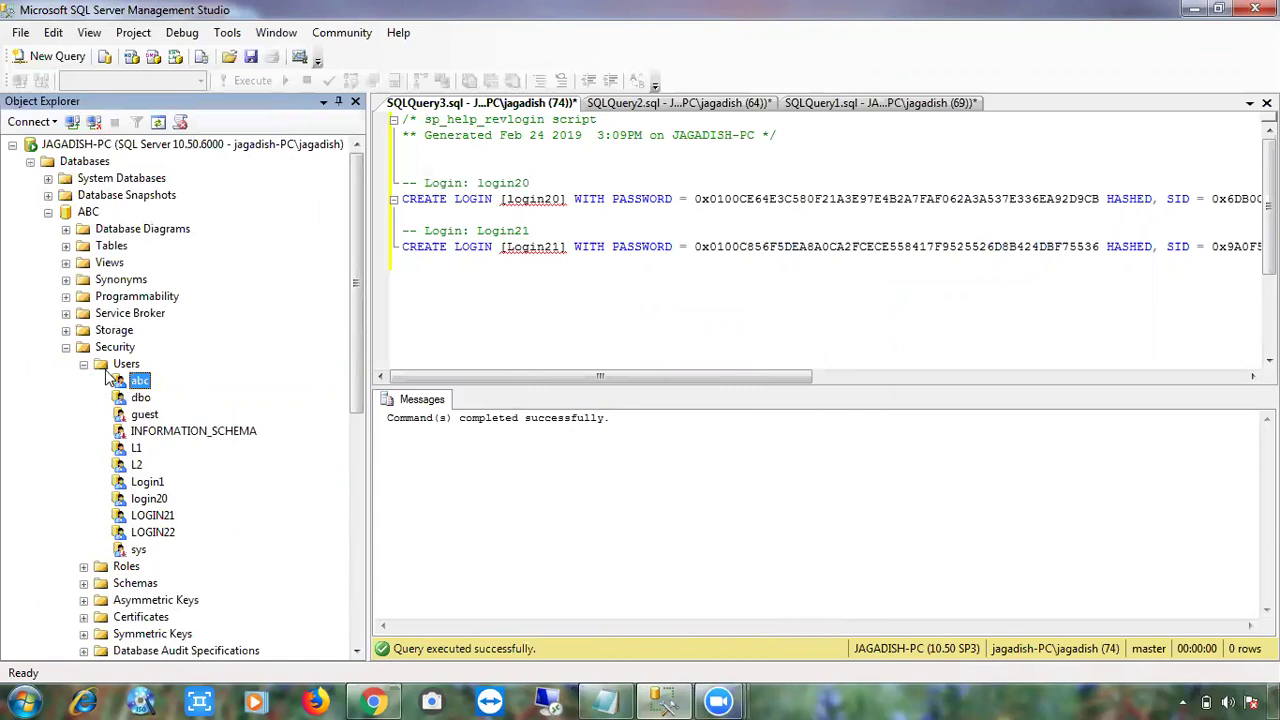
- Collapse the ABC tree and Databases, then expand the server-level Security folder
click(83, 364)
click(66, 347)
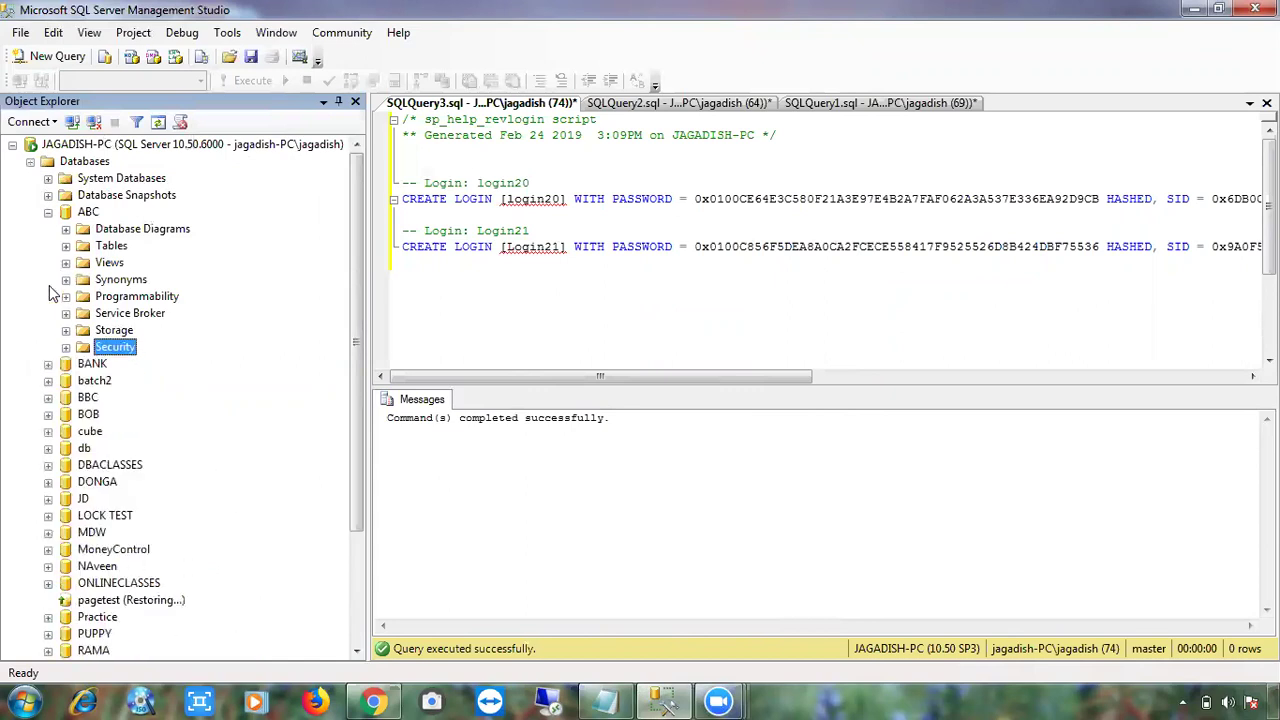
click(48, 212)
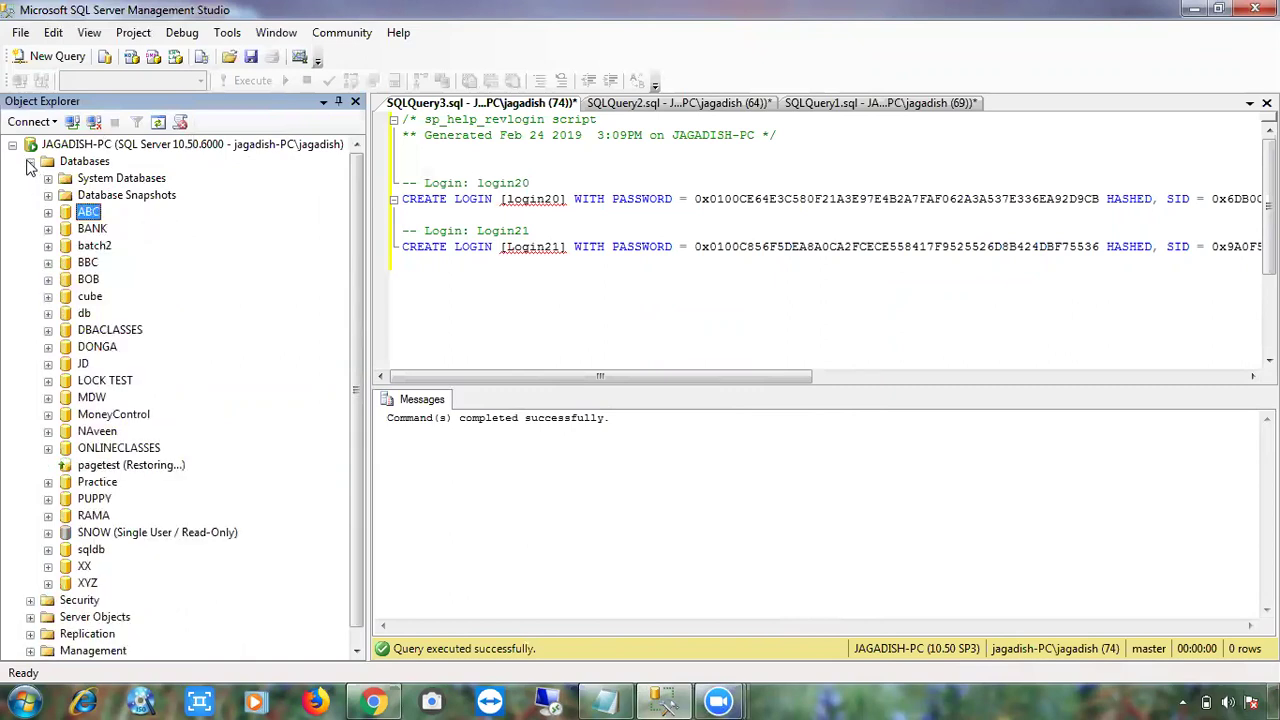
click(30, 161)
click(30, 178)
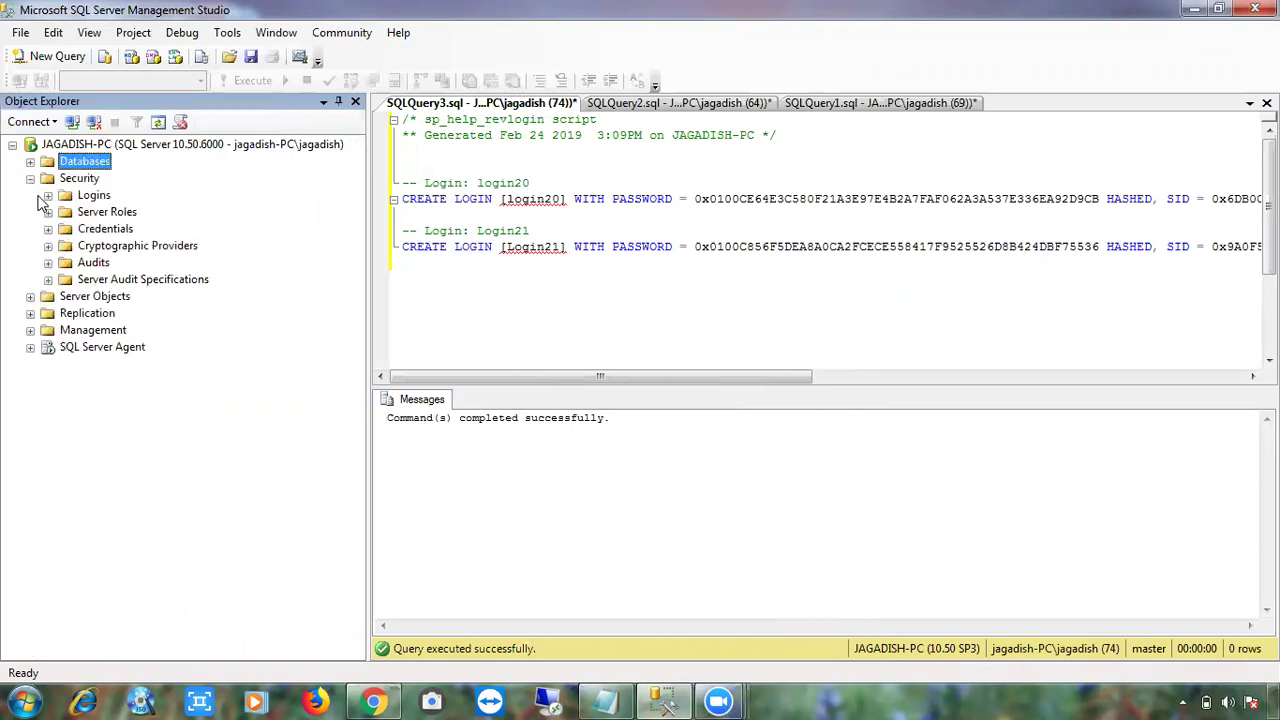